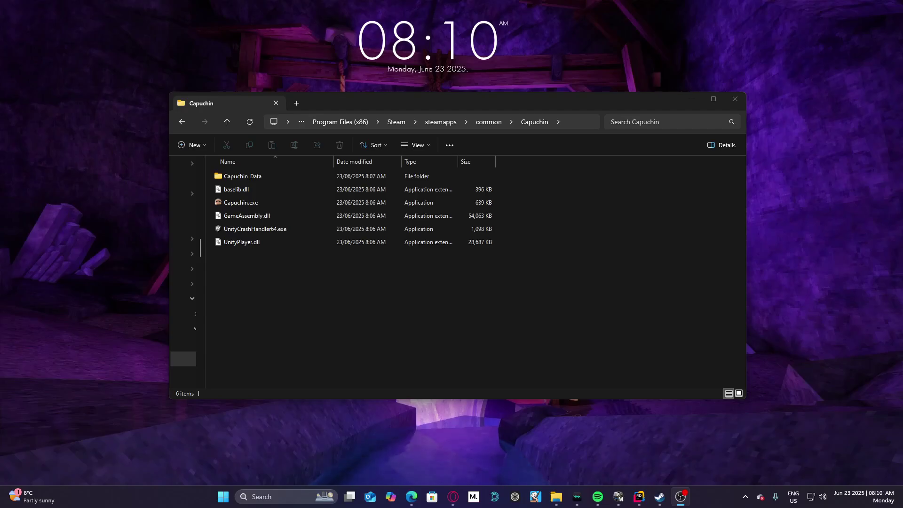
# - Download BepInEx-Unity.IL2CPP-win-x64-6.0.0-pre.2.zip from the BepInEx 6.0.0-pre.2 GitHub release page into Downloads
pyautogui.moveTo(506, 108); pyautogui.dragTo(532, 113)
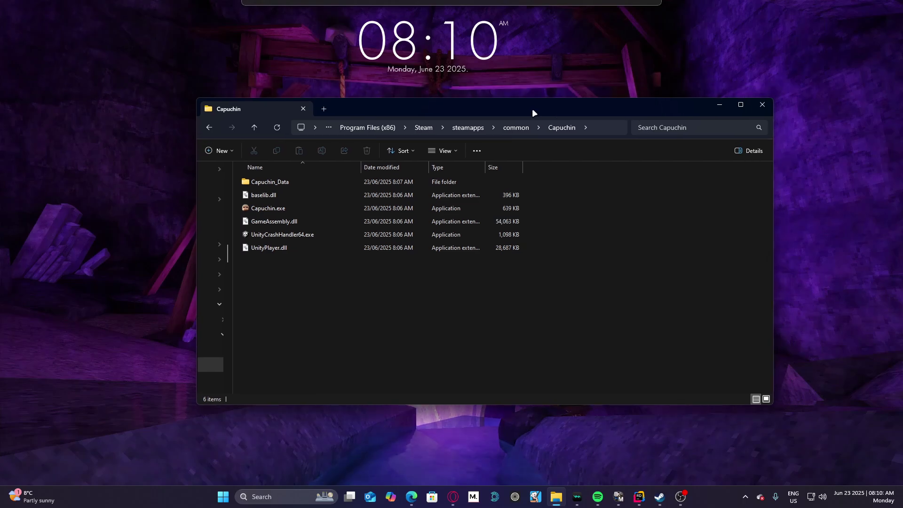
pyautogui.click(453, 497)
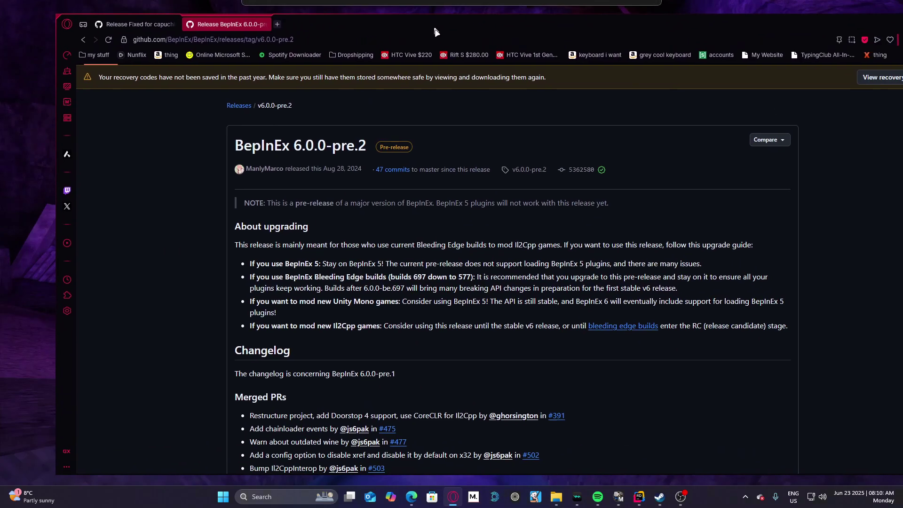
pyautogui.moveTo(435, 32); pyautogui.dragTo(548, 76)
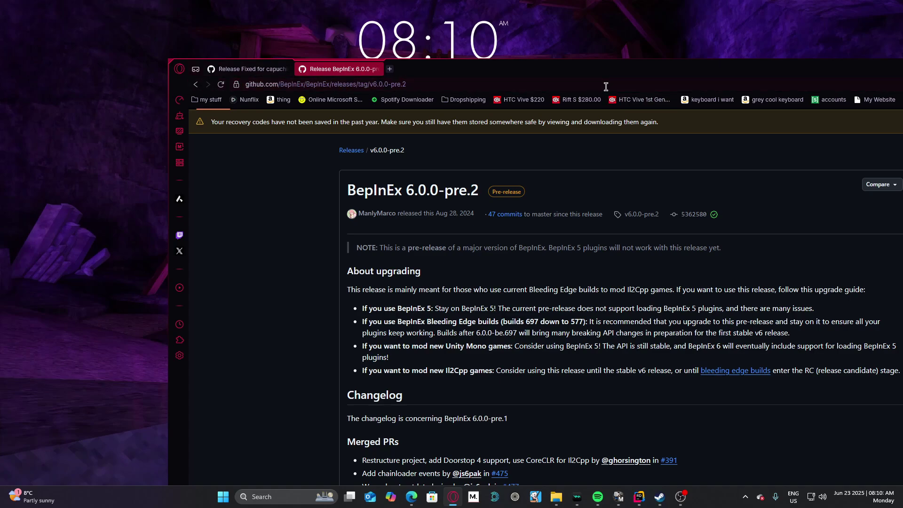
pyautogui.moveTo(833, 72); pyautogui.dragTo(589, 1)
pyautogui.scroll(-5, 539, 269)
pyautogui.scroll(-5, 480, 424)
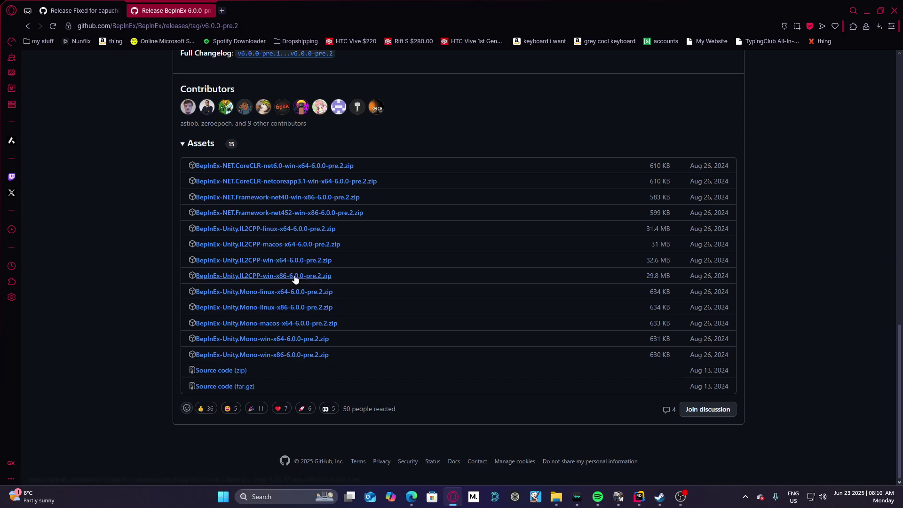
pyautogui.click(265, 261)
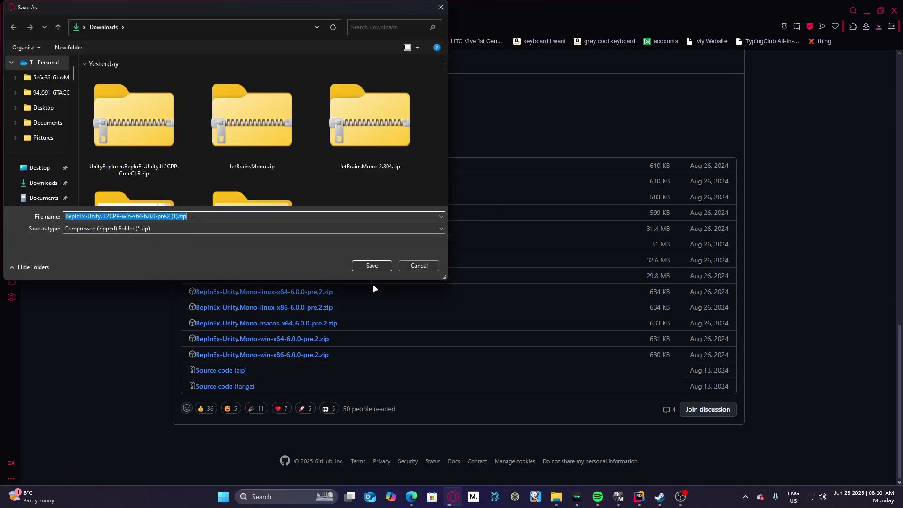
pyautogui.click(384, 269)
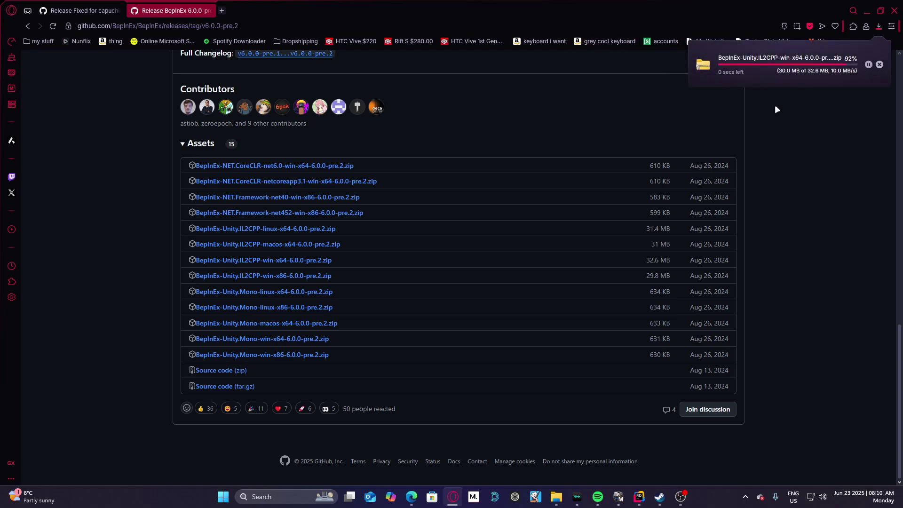
# - Copy all files and folders from the downloaded BepInEx archive into Steam's Capuchin game folder
pyautogui.click(813, 67)
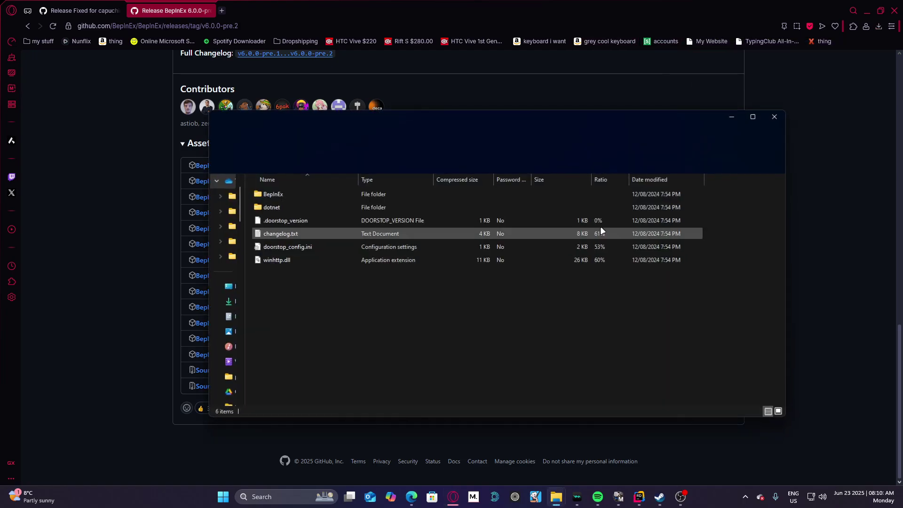
pyautogui.moveTo(435, 351); pyautogui.dragTo(305, 183)
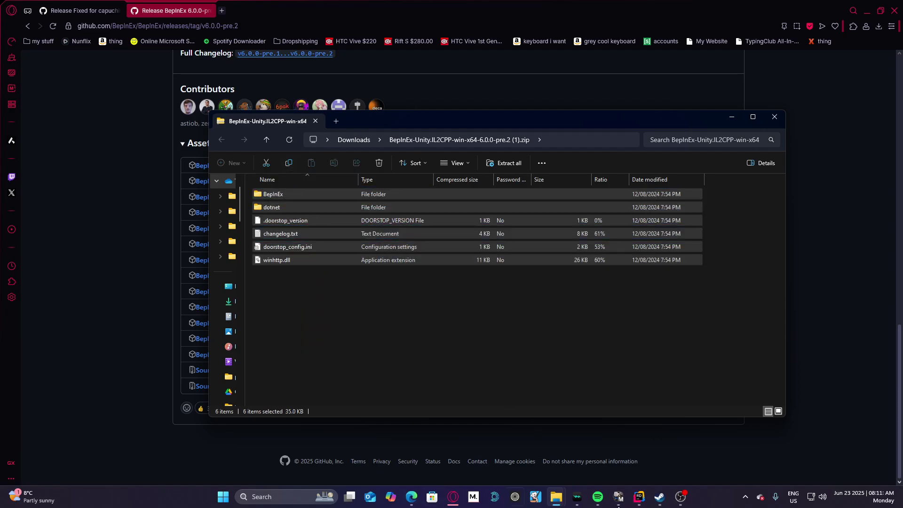
pyautogui.moveTo(556, 497)
pyautogui.click(541, 438)
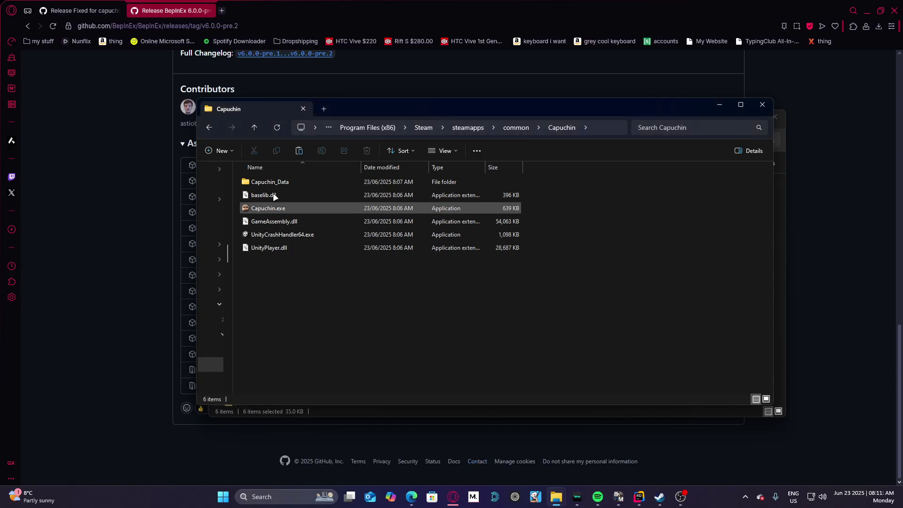
pyautogui.click(299, 151)
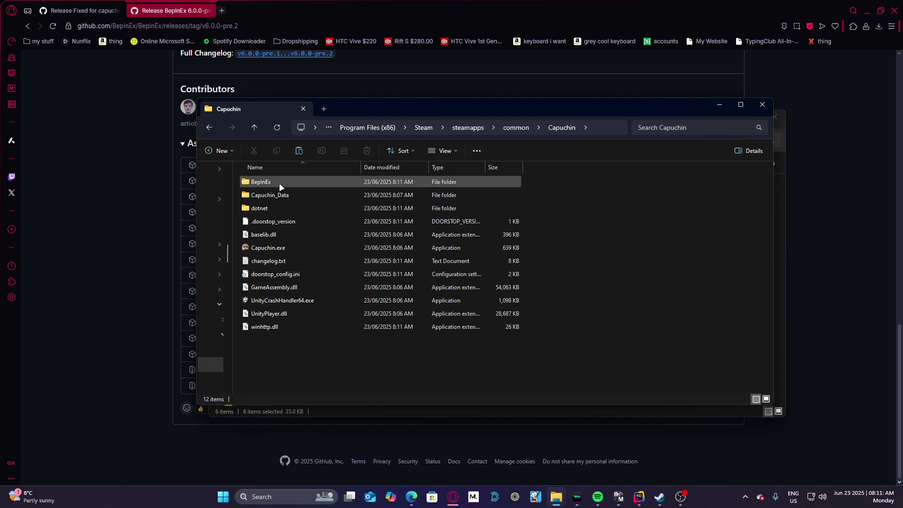
# - Open the core folder inside BepInEx and download Il2CppInterop.Runtime.dll from the "Fixed for capuchin" GitHub release
pyautogui.doubleClick(280, 183)
pyautogui.doubleClick(259, 181)
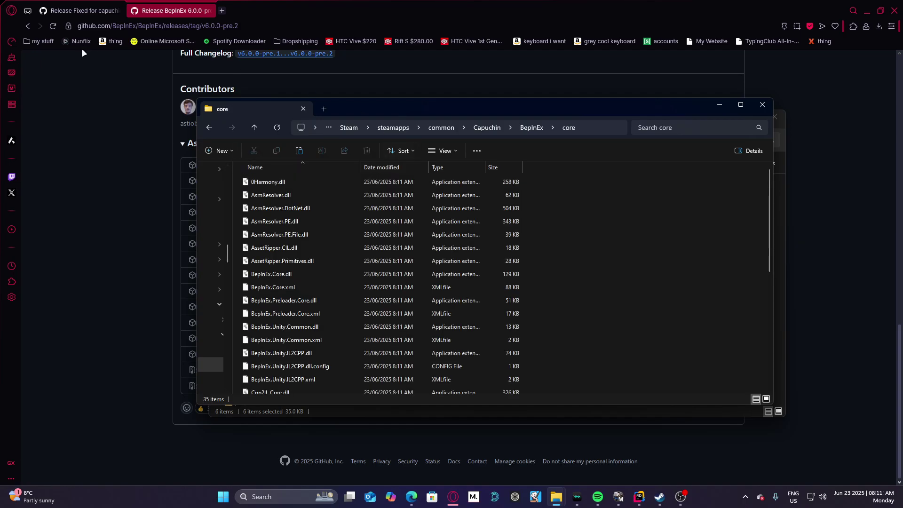
pyautogui.click(80, 10)
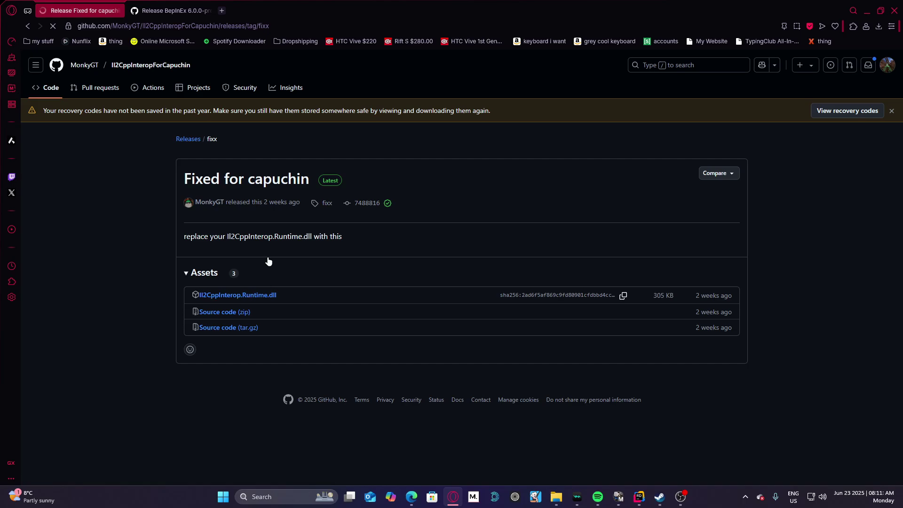
pyautogui.click(232, 298)
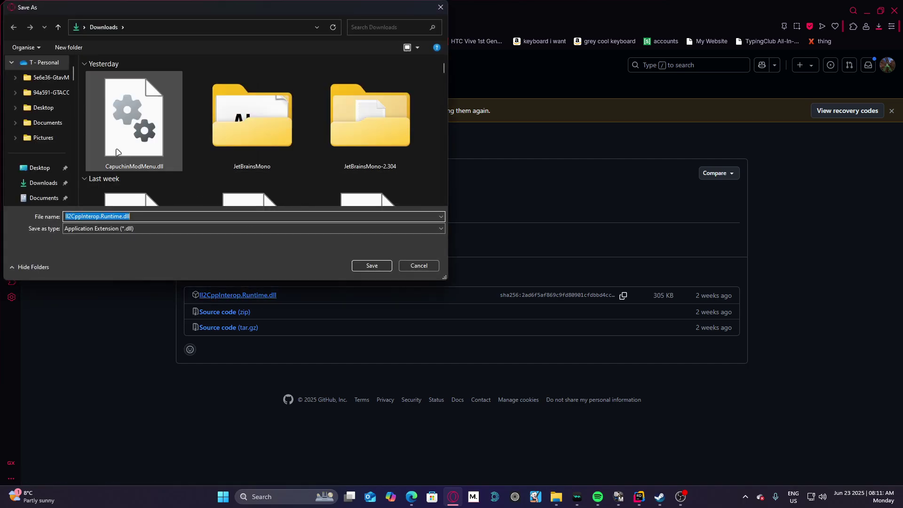
pyautogui.click(365, 261)
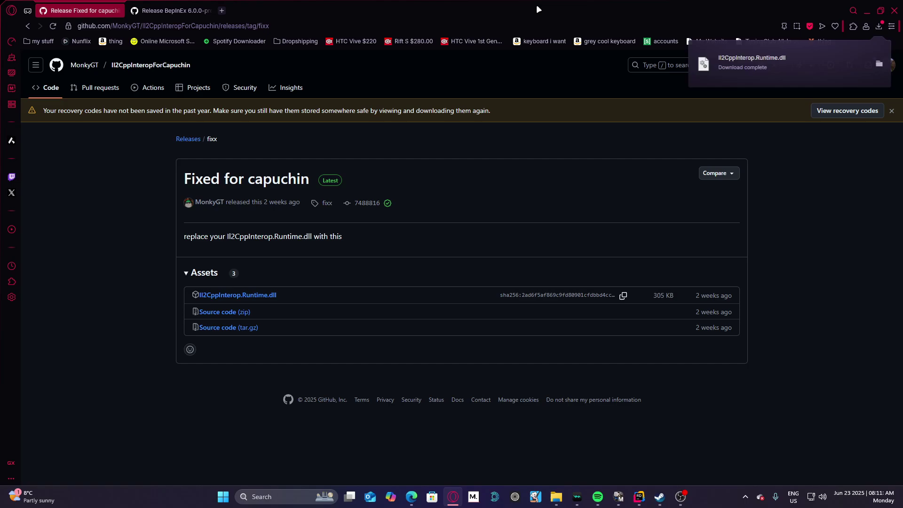
# - Copy the downloaded Il2CppInterop.Runtime.dll into the core folder, replacing the existing file
pyautogui.moveTo(539, 6); pyautogui.dragTo(902, 43)
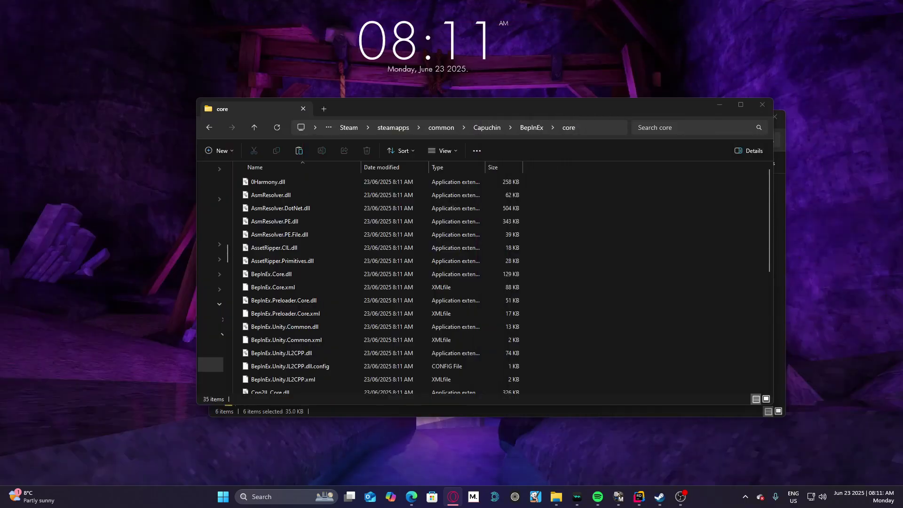
pyautogui.moveTo(902, 197); pyautogui.dragTo(582, 254)
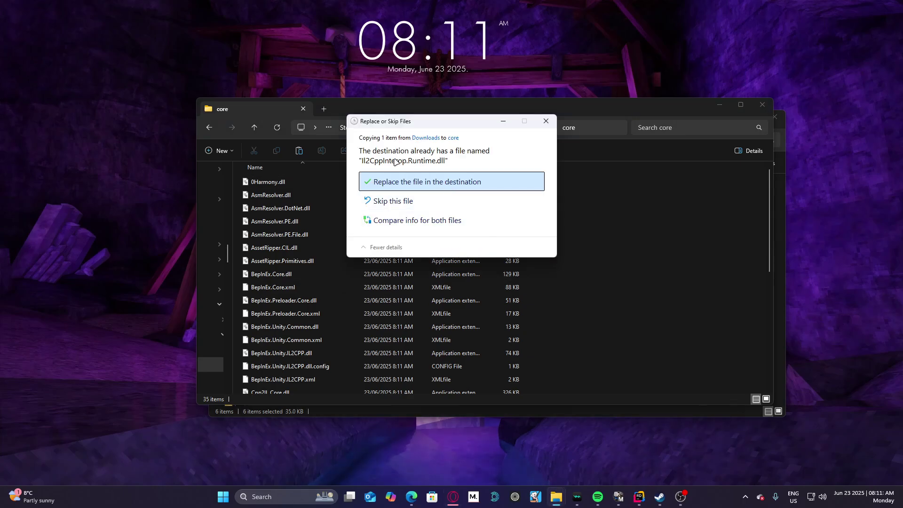
pyautogui.click(406, 182)
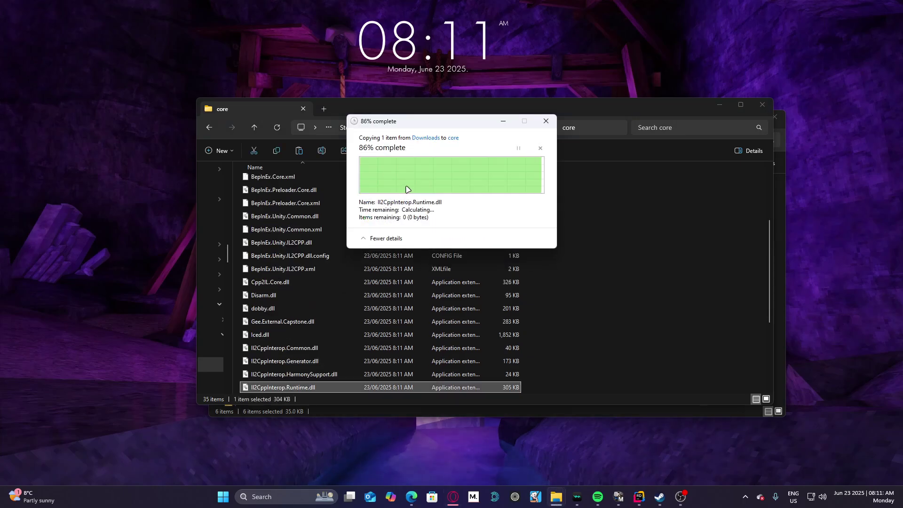
# - Go up to the BepInEx folder and copy sinai-dev-UnityExplorer.zip into it
pyautogui.click(531, 128)
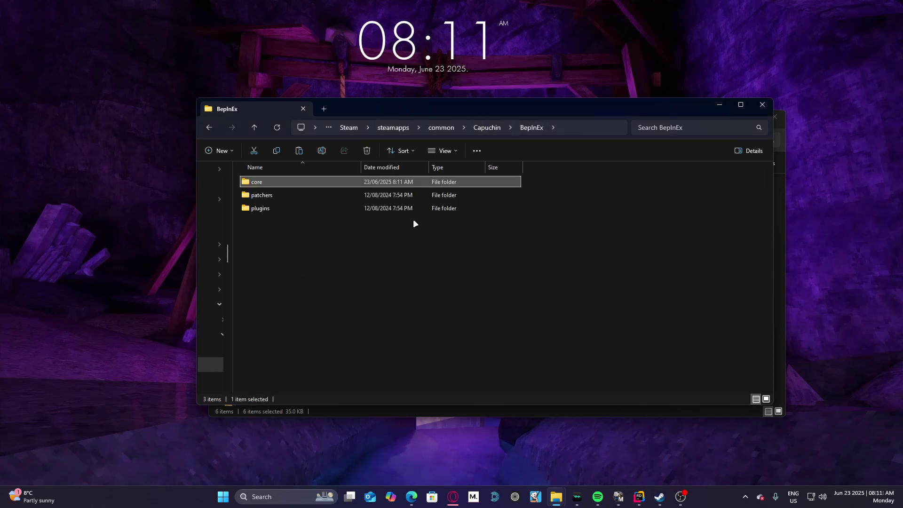
pyautogui.hotkey('alt', 'Tab')
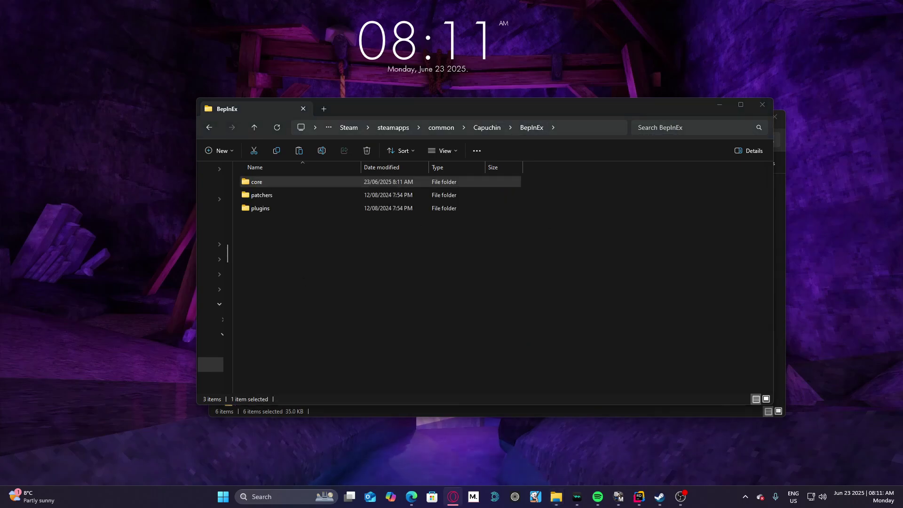
pyautogui.hotkey('alt', 'Tab')
pyautogui.hotkey('alt', 'Tab')
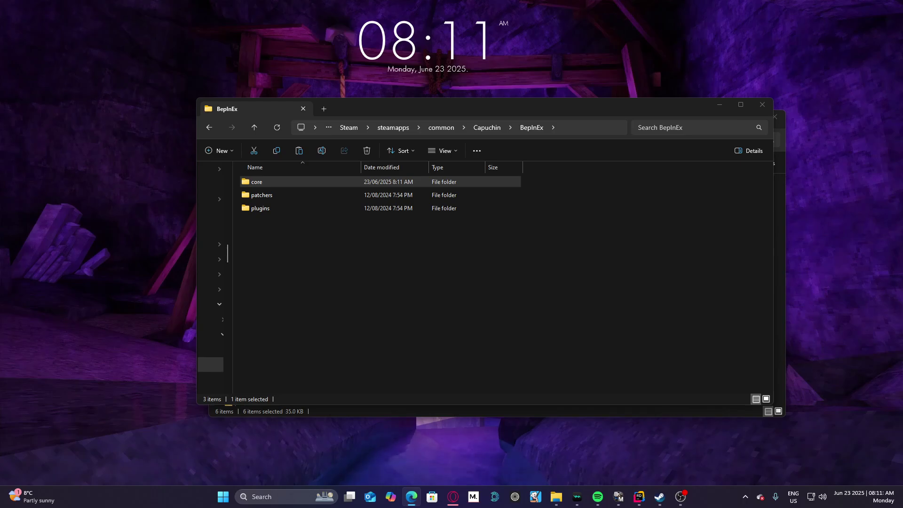
pyautogui.moveTo(902, 305); pyautogui.dragTo(379, 305)
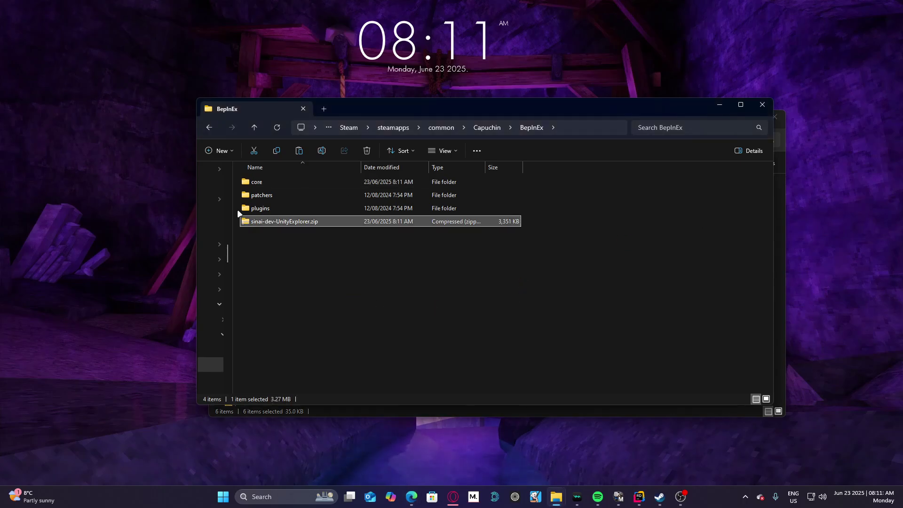
# - Copy the sinai-dev-UnityExplorer folder out of the zip archive into BepInEx's plugins folder
pyautogui.doubleClick(304, 226)
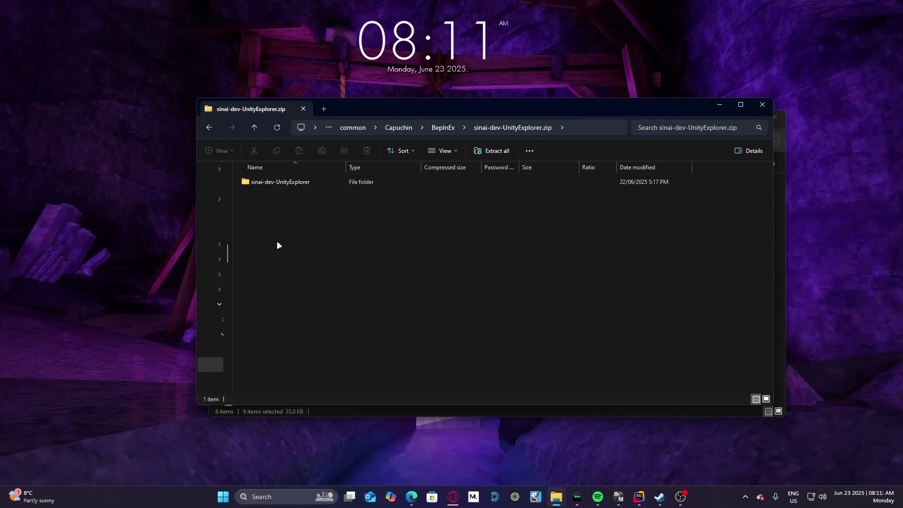
pyautogui.doubleClick(301, 184)
pyautogui.click(509, 127)
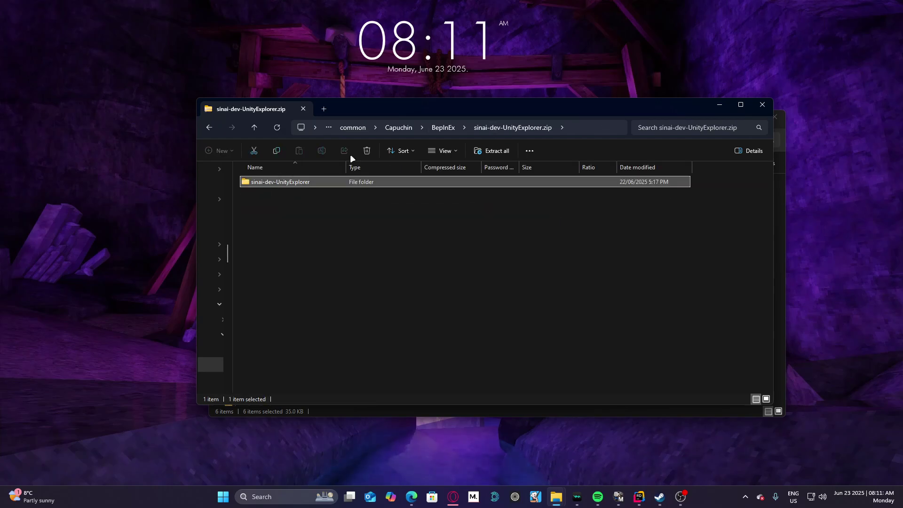
pyautogui.click(444, 128)
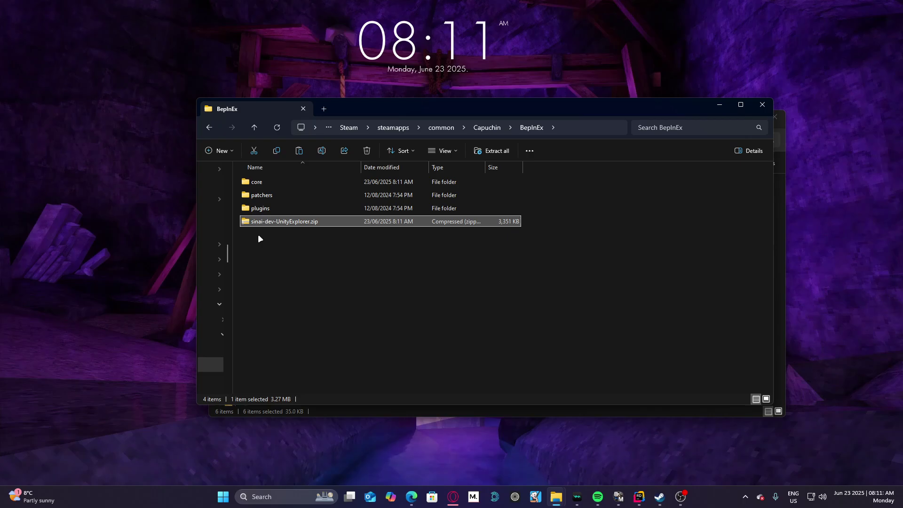
pyautogui.doubleClick(288, 207)
pyautogui.hotkey('ctrl', 'v')
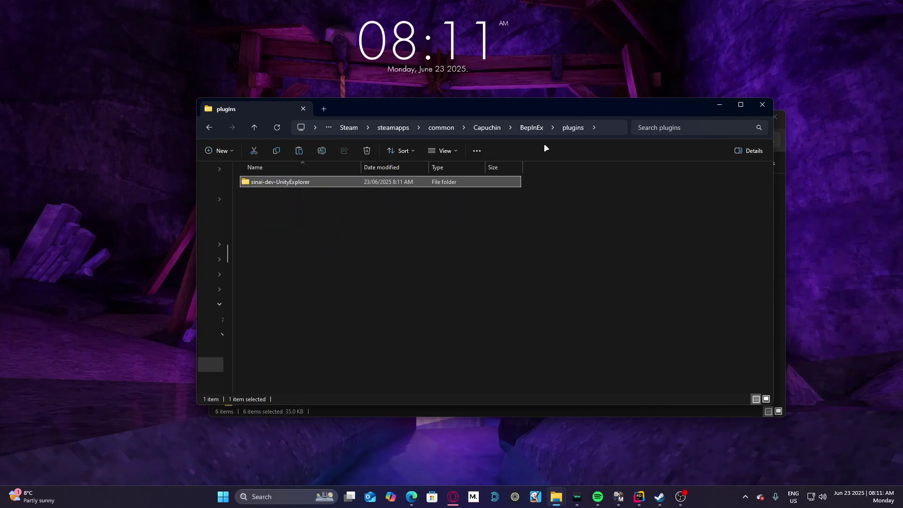
# - Delete sinai-dev-UnityExplorer.zip from the BepInEx folder and reopen the plugins folder
pyautogui.click(531, 127)
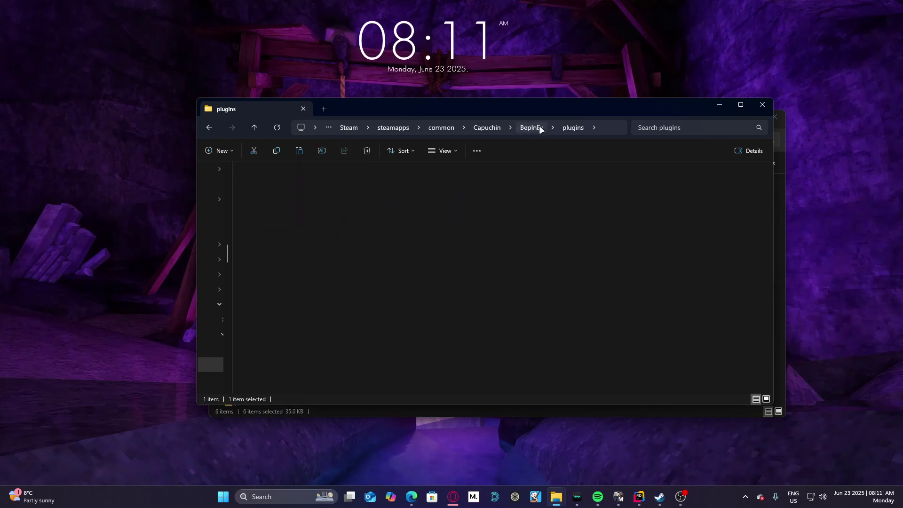
pyautogui.click(367, 151)
pyautogui.doubleClick(280, 208)
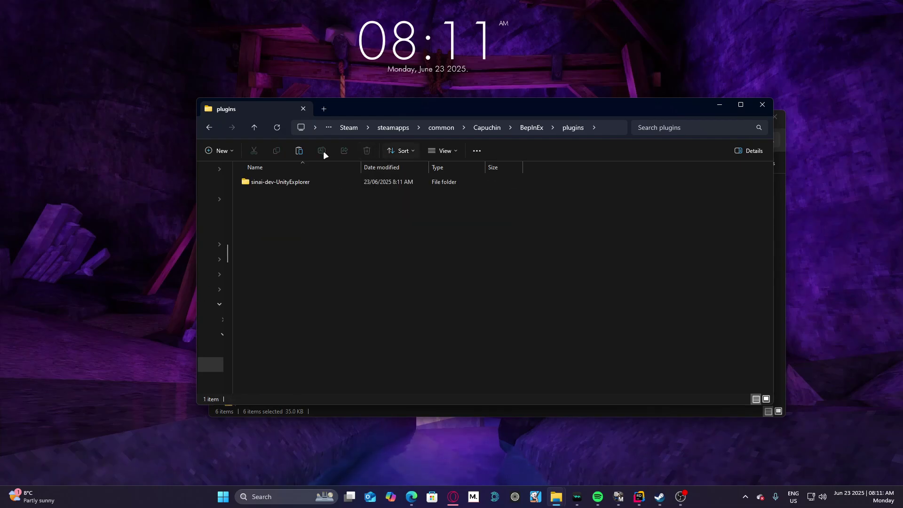
# - Launch Capuchin and bring its BepInEx console window to the front of the desktop
pyautogui.press('super')
pyautogui.write('ca')
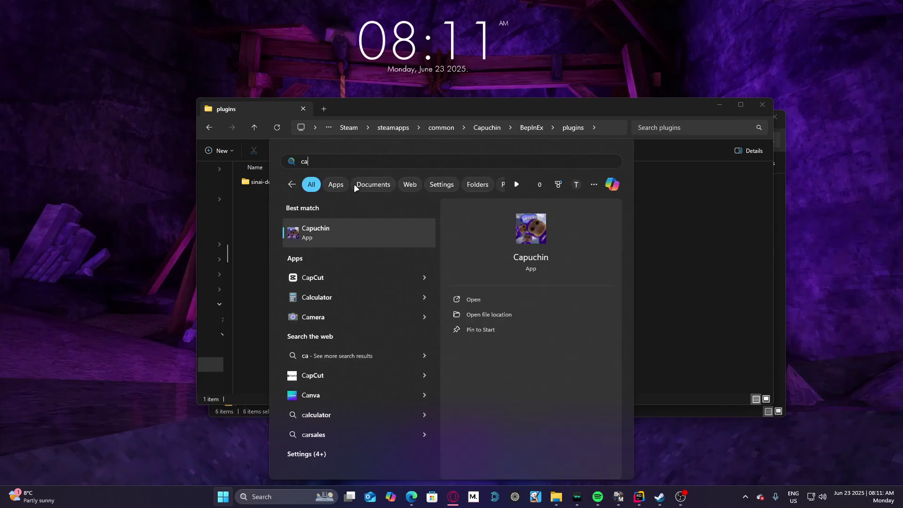
pyautogui.press('Return')
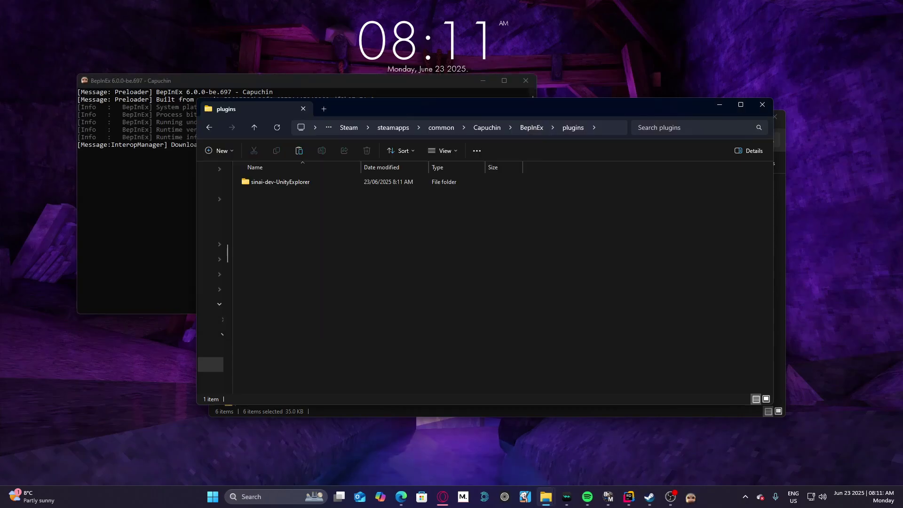
pyautogui.click(136, 124)
pyautogui.moveTo(171, 81); pyautogui.dragTo(530, 242)
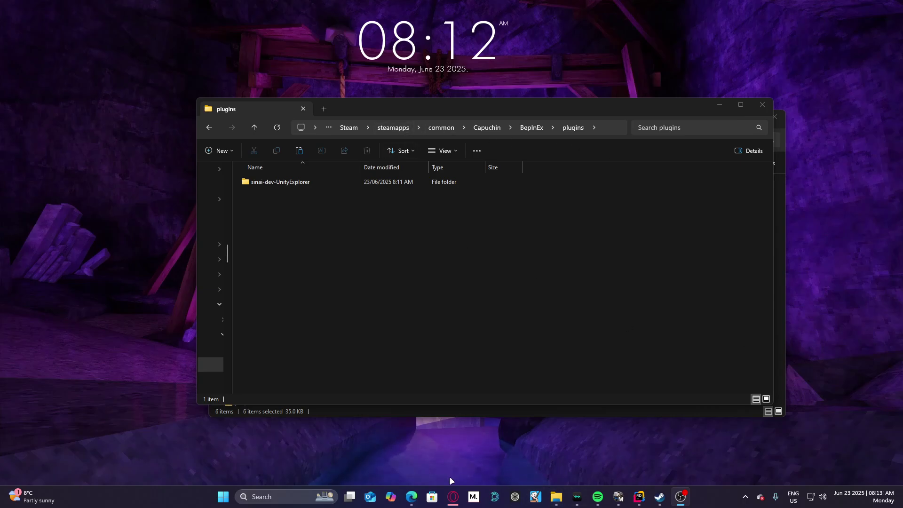
# - Return to the BepInEx folder and launch Capuchin again
pyautogui.click(458, 497)
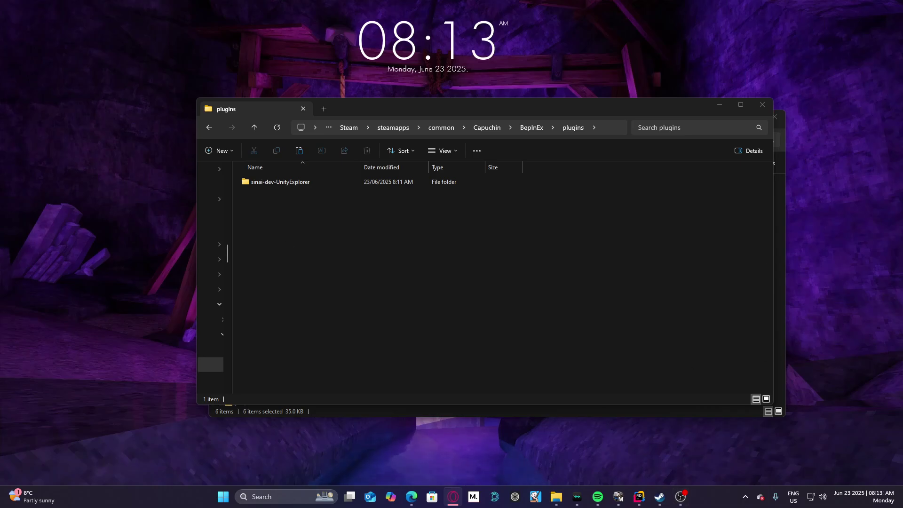
pyautogui.click(531, 128)
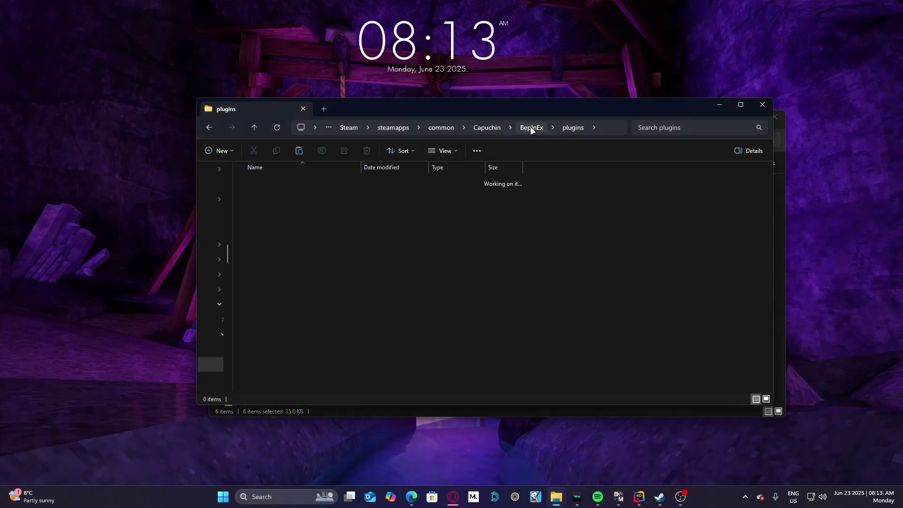
pyautogui.press('super')
pyautogui.write('comp')
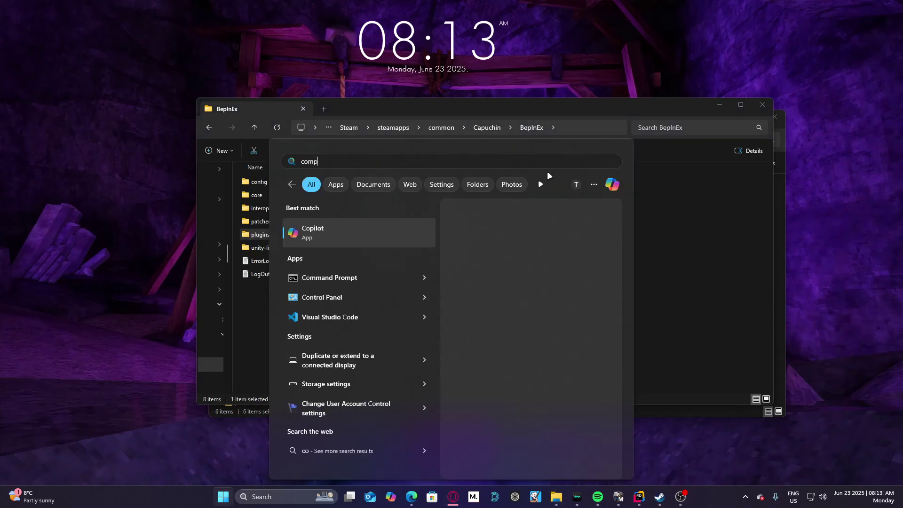
pyautogui.press('BackSpace')
pyautogui.press('BackSpace')
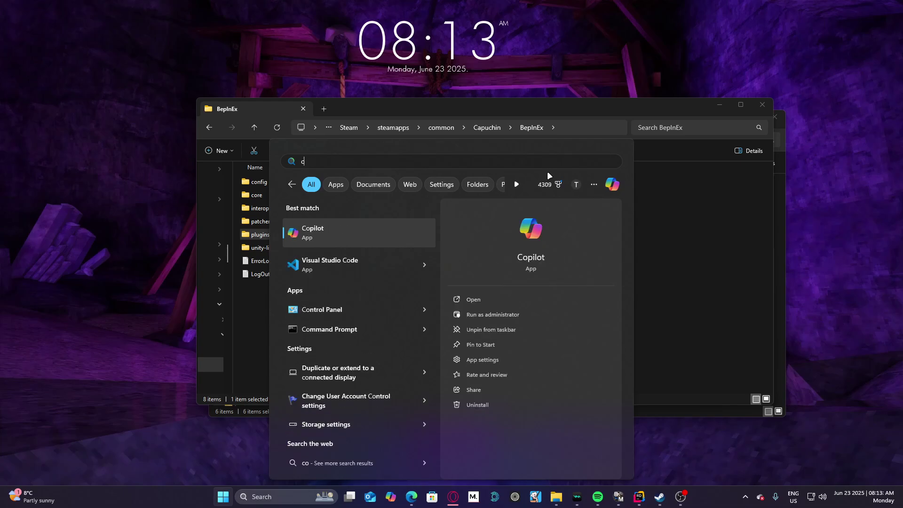
pyautogui.write('ap')
pyautogui.press('Return')
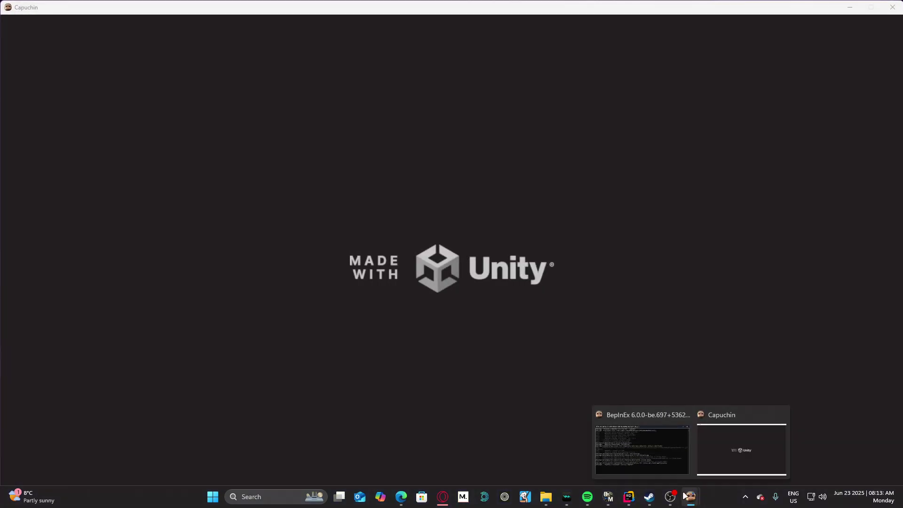
# - Bring the BepInEx console forward and move it off the game window
pyautogui.click(650, 458)
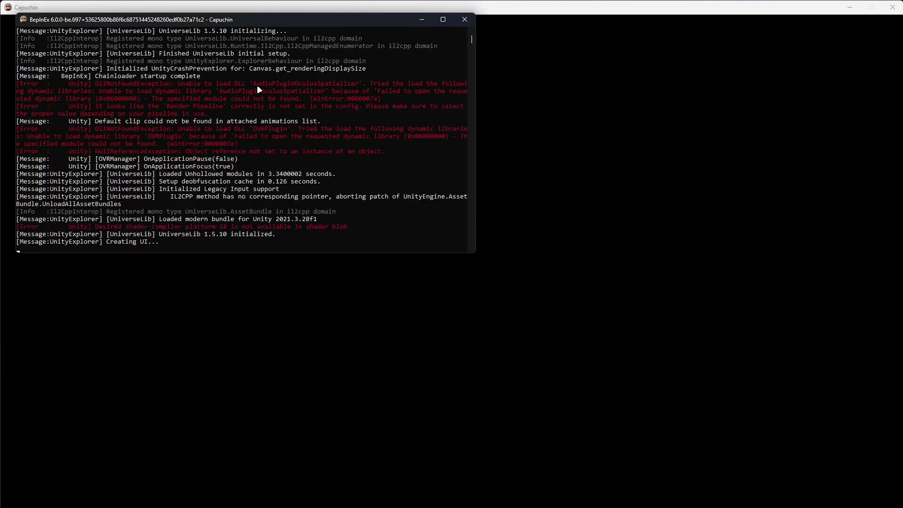
pyautogui.moveTo(226, 21); pyautogui.dragTo(902, 66)
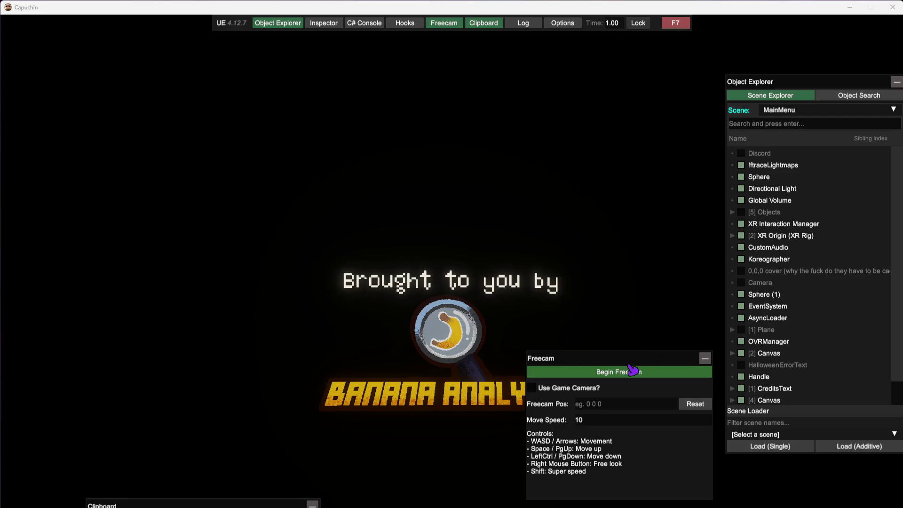
# - Spread the Freecam, Object Explorer and Clipboard windows apart over the game view and check the scene loader's list of scenes
pyautogui.moveTo(636, 360); pyautogui.dragTo(572, 224)
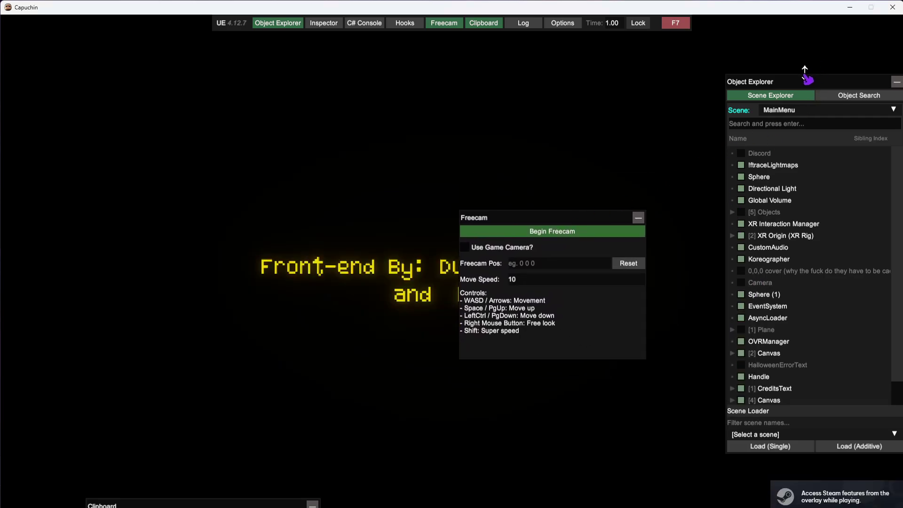
pyautogui.moveTo(808, 83); pyautogui.dragTo(761, 72)
pyautogui.moveTo(202, 505); pyautogui.dragTo(183, 348)
pyautogui.moveTo(557, 214); pyautogui.dragTo(533, 316)
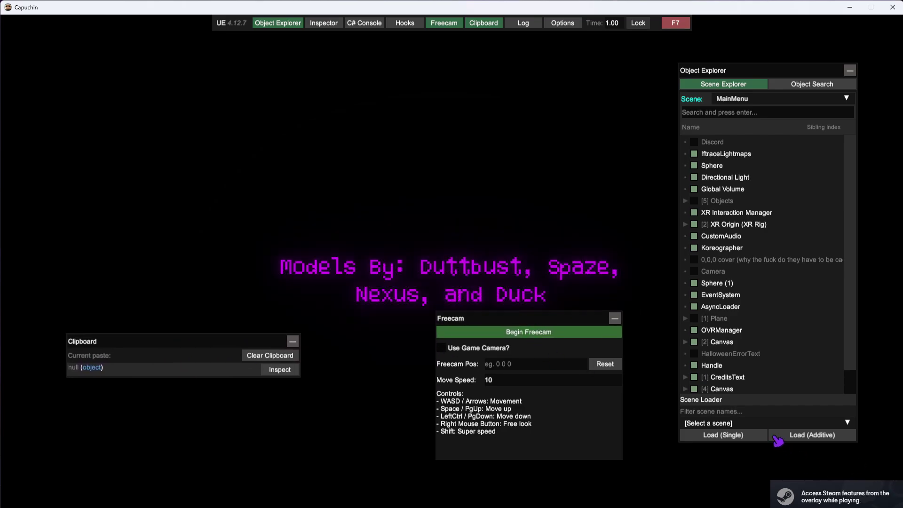
pyautogui.click(782, 423)
pyautogui.click(734, 482)
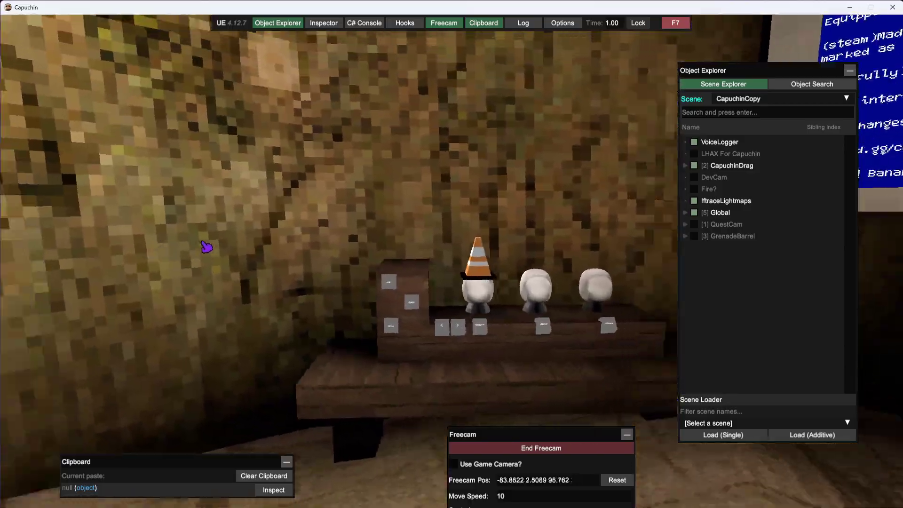
# - Fly the free camera away from the Message Of The Day board and out towards the zero-g sign among the trees
pyautogui.press('w')
pyautogui.moveTo(203, 242); pyautogui.dragTo(622, 124)
pyautogui.press('w')
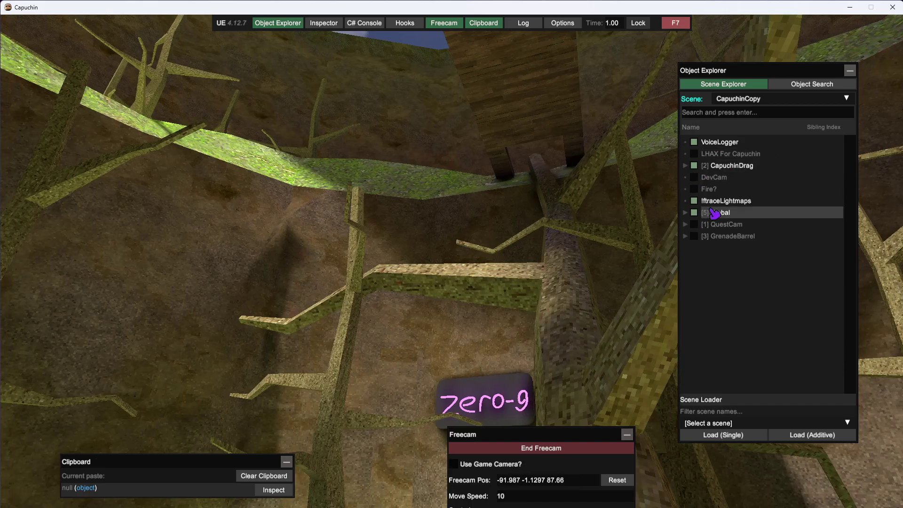
# - Inspect CapuchinPhysRig under Global and shift its local Z position to about -60.4 with the free camera facing the player
pyautogui.click(693, 236)
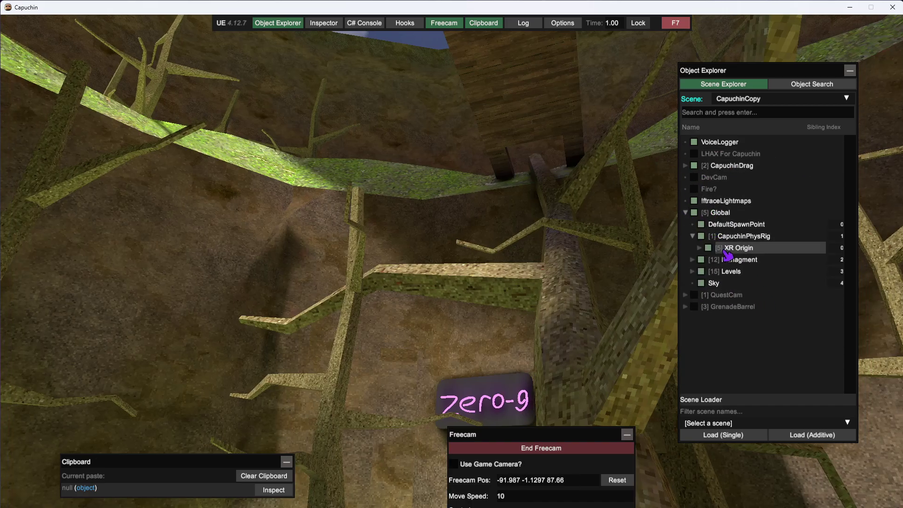
pyautogui.click(772, 236)
pyautogui.press('w')
pyautogui.moveTo(482, 105); pyautogui.dragTo(378, 156)
pyautogui.press('w')
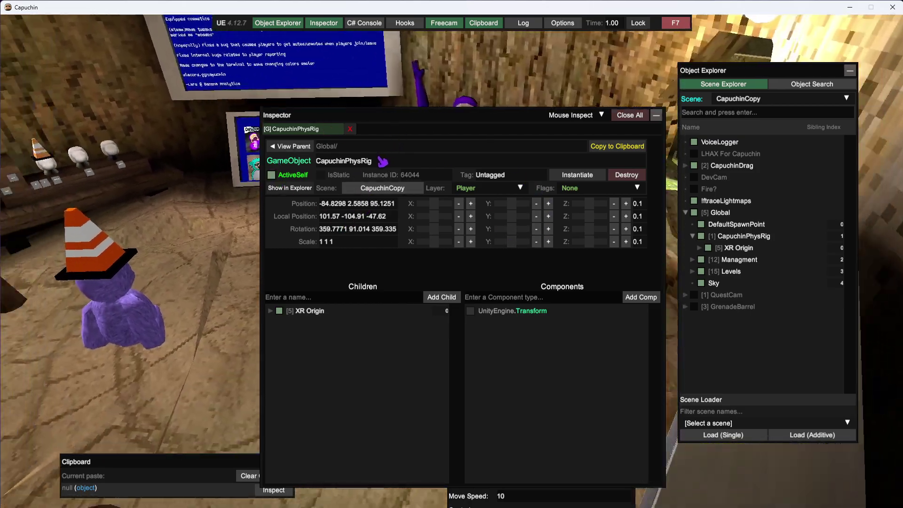
pyautogui.moveTo(588, 220); pyautogui.dragTo(515, 218)
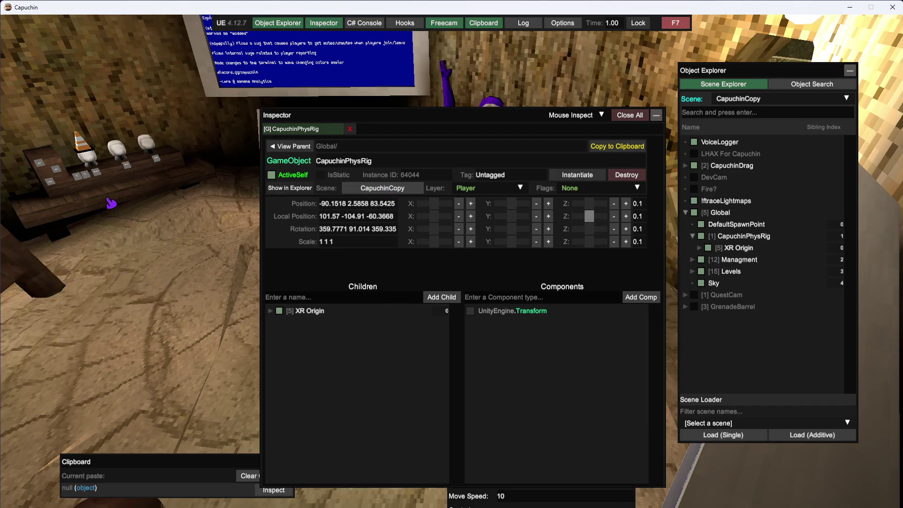
# - Hide the Inspector and fly the free camera out of the room to the players near the campfire and tents
pyautogui.moveTo(112, 203); pyautogui.dragTo(618, 122)
pyautogui.click(656, 115)
pyautogui.press('s')
pyautogui.moveTo(476, 207); pyautogui.dragTo(4, 213)
pyautogui.press('w')
pyautogui.press('w')
pyautogui.press('w')
pyautogui.moveTo(183, 181); pyautogui.dragTo(142, 218)
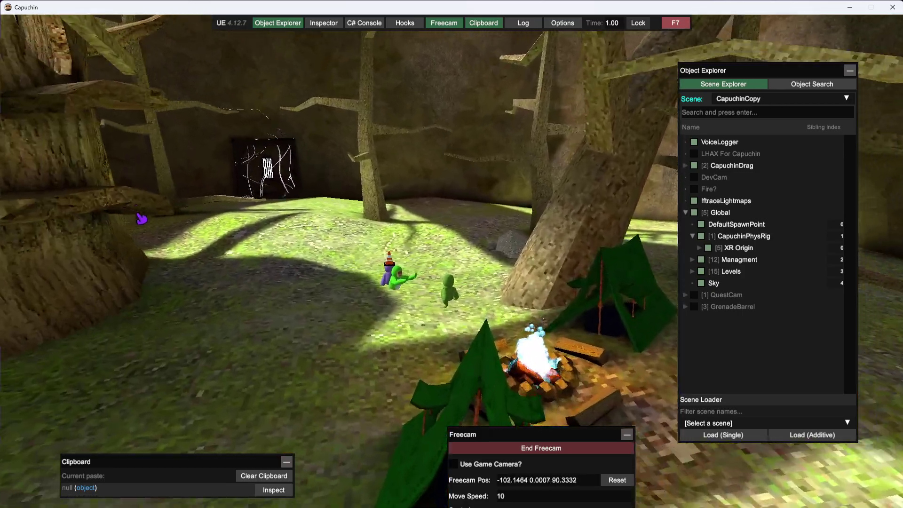
pyautogui.press('w')
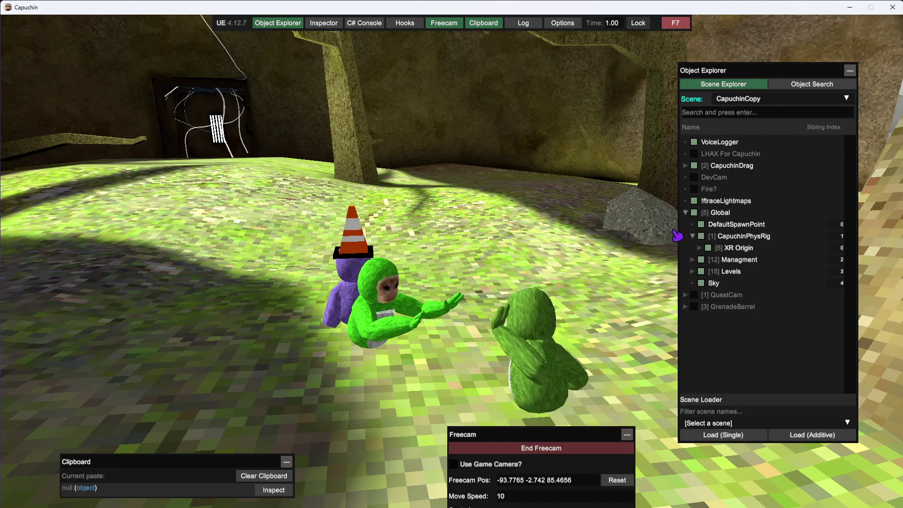
# - Inspect CapuchinPlayer under XR Origin, enable its VLB_Samples.FreeCameraController component and disable Locomotion.Player
pyautogui.click(734, 248)
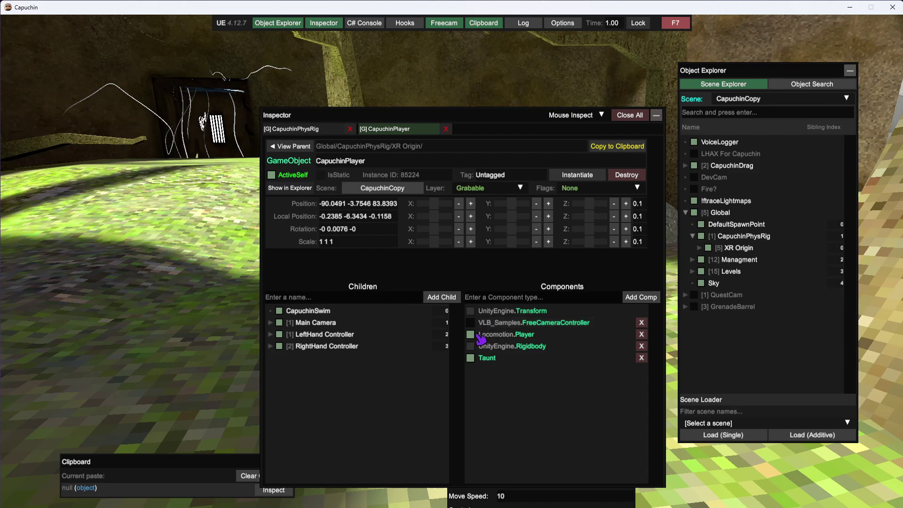
pyautogui.click(472, 335)
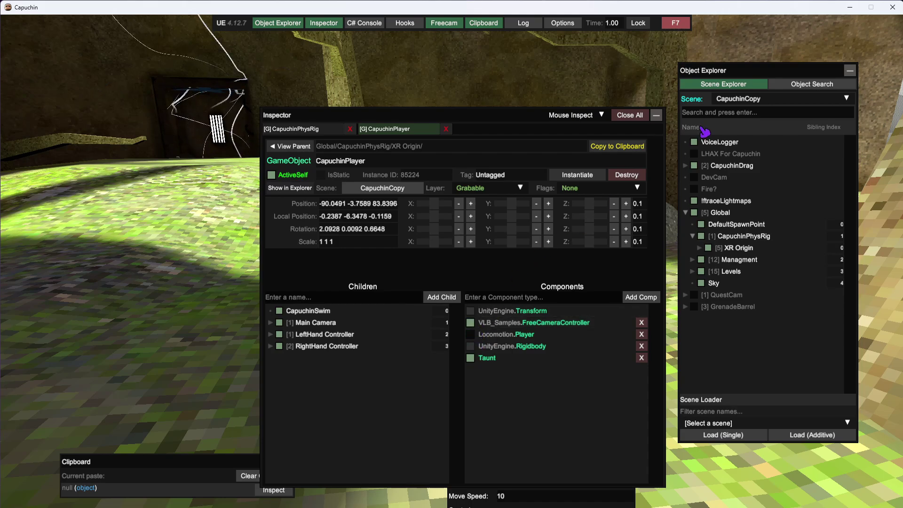
pyautogui.moveTo(651, 112); pyautogui.dragTo(652, 112)
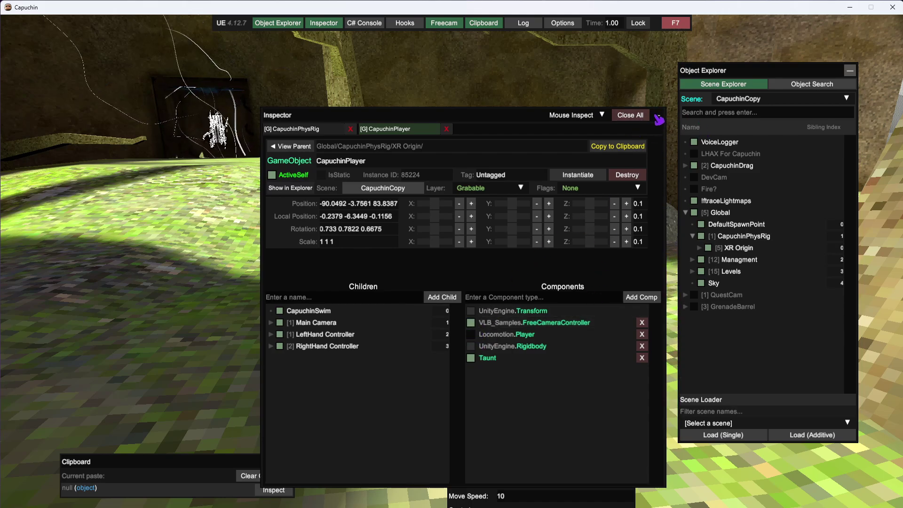